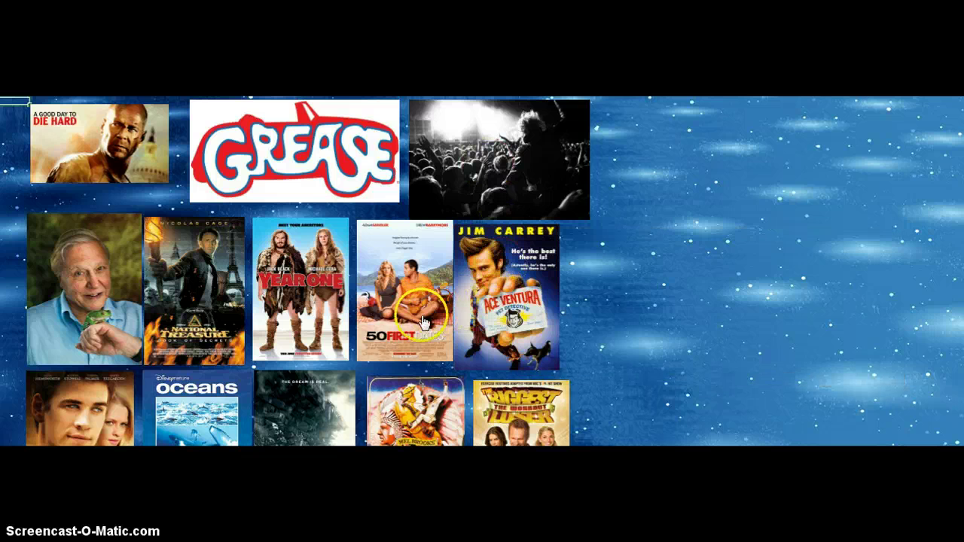
- Scroll down through the movie poster menu and back up to browse the genre posters
{"action": "scroll", "coordinate": [144, 344], "scroll_direction": "down", "scroll_amount": 1}
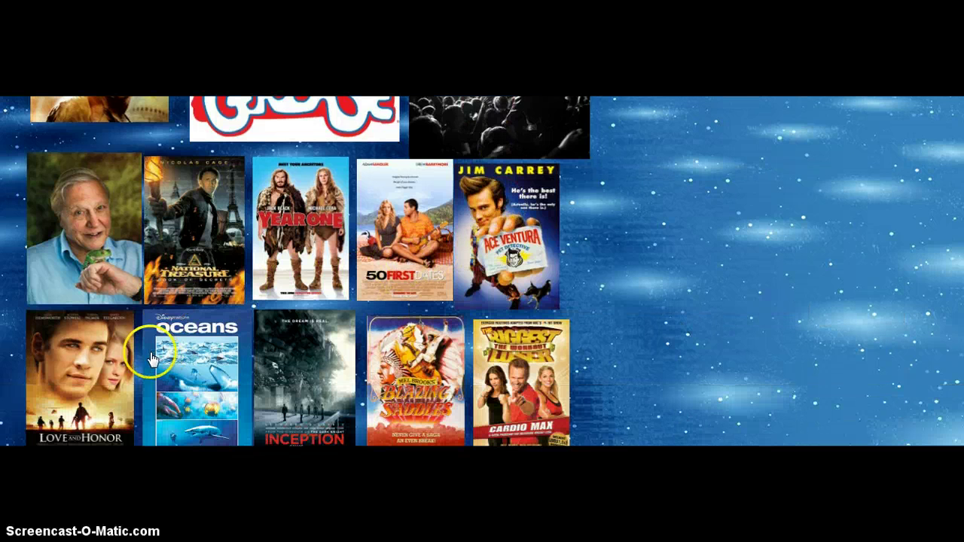
{"action": "scroll", "coordinate": [90, 380], "scroll_direction": "down", "scroll_amount": 1}
{"action": "scroll", "coordinate": [90, 380], "scroll_direction": "down", "scroll_amount": 1}
{"action": "scroll", "coordinate": [289, 318], "scroll_direction": "up", "scroll_amount": 1}
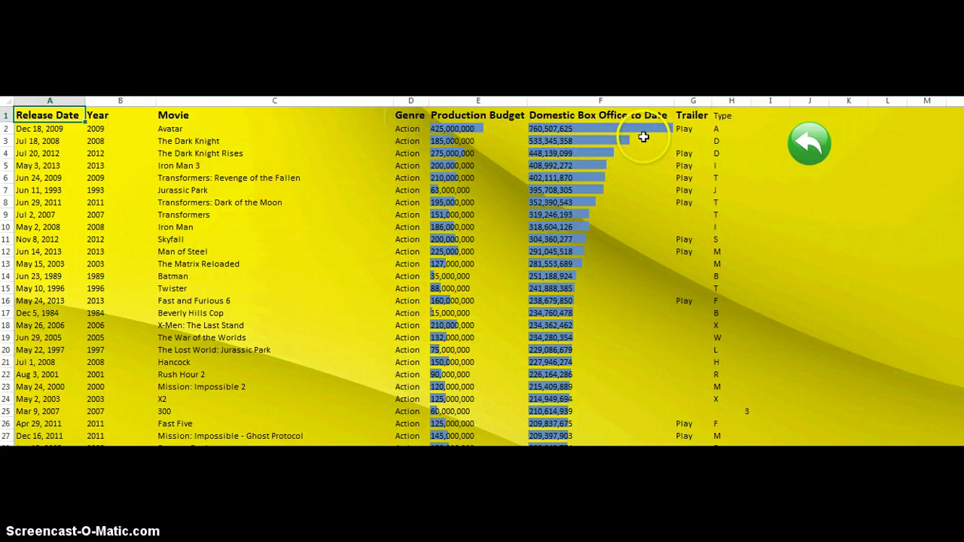
- Scroll down the Action movies table of budgets and box-office totals, then back up
{"action": "scroll", "coordinate": [745, 203], "scroll_direction": "down", "scroll_amount": 1}
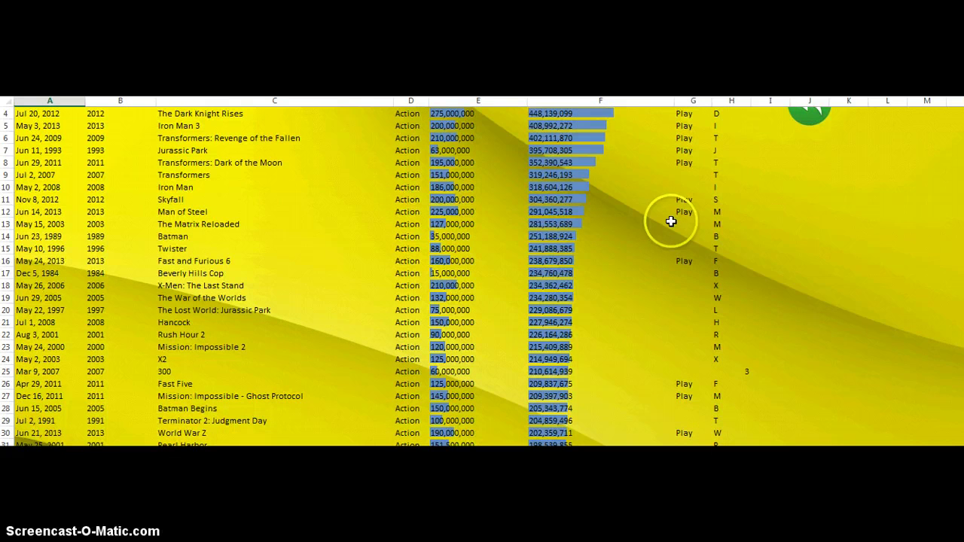
{"action": "scroll", "coordinate": [662, 218], "scroll_direction": "down", "scroll_amount": 1}
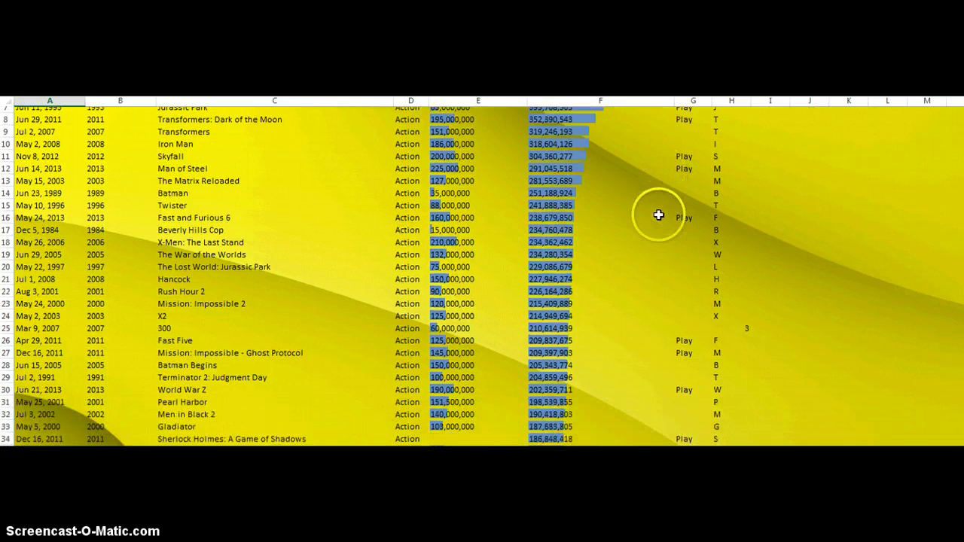
{"action": "scroll", "coordinate": [655, 215], "scroll_direction": "down", "scroll_amount": 2}
{"action": "scroll", "coordinate": [652, 213], "scroll_direction": "down", "scroll_amount": 2}
{"action": "scroll", "coordinate": [637, 210], "scroll_direction": "down", "scroll_amount": 1}
{"action": "scroll", "coordinate": [633, 206], "scroll_direction": "down", "scroll_amount": 4}
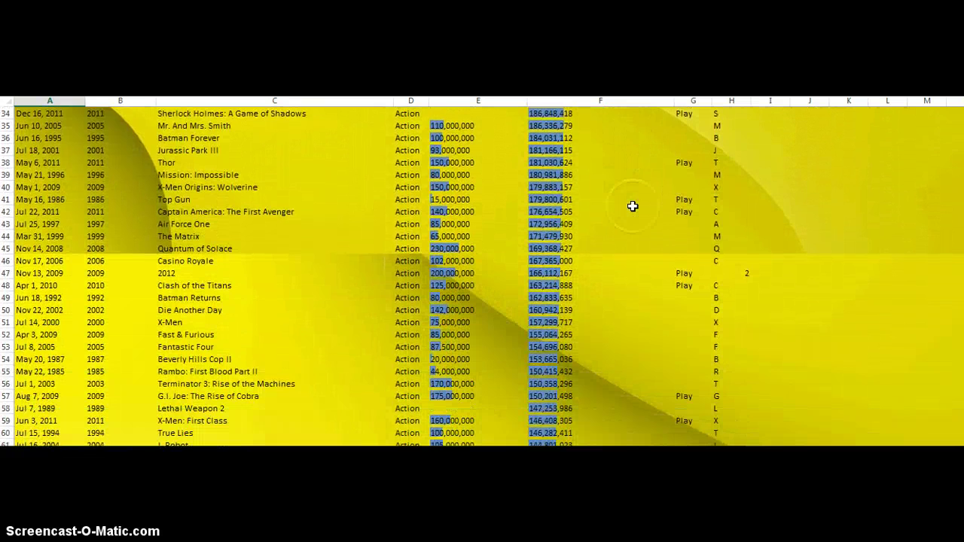
{"action": "scroll", "coordinate": [632, 206], "scroll_direction": "down", "scroll_amount": 1}
{"action": "scroll", "coordinate": [632, 206], "scroll_direction": "down", "scroll_amount": 1}
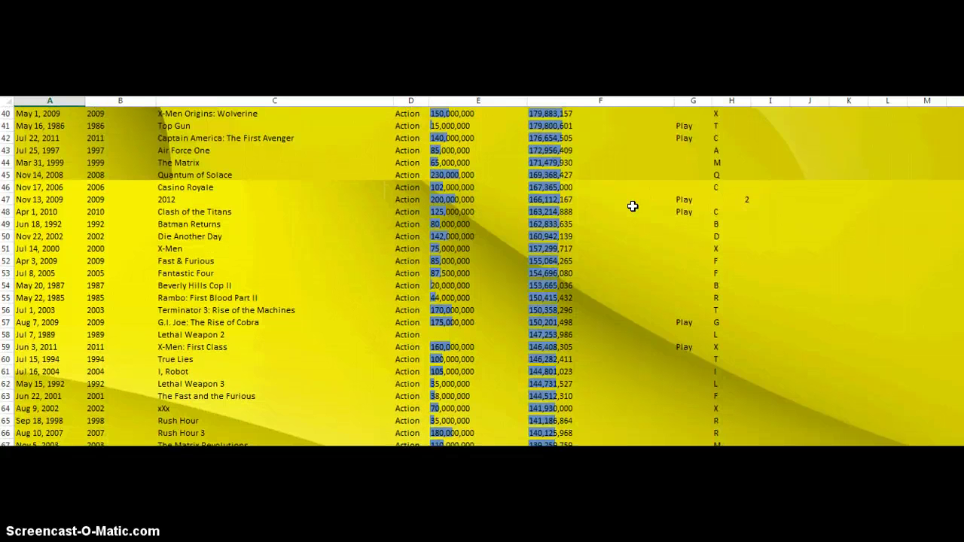
{"action": "scroll", "coordinate": [633, 206], "scroll_direction": "down", "scroll_amount": 4}
{"action": "scroll", "coordinate": [633, 206], "scroll_direction": "up", "scroll_amount": 7}
{"action": "scroll", "coordinate": [634, 211], "scroll_direction": "up", "scroll_amount": 10}
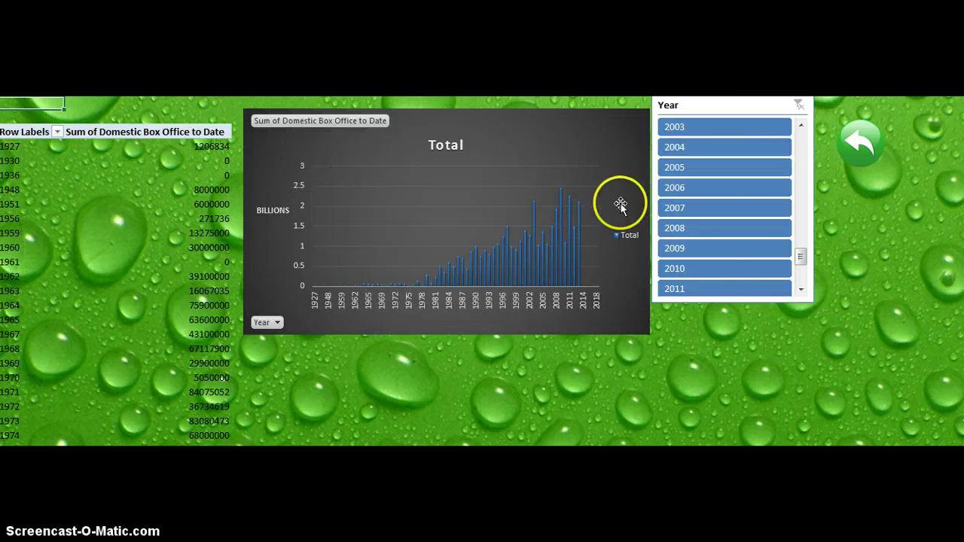
- Filter the box-office pivot chart to 2010, then switch the Year slicer to 2005
{"action": "left_click", "coordinate": [719, 268]}
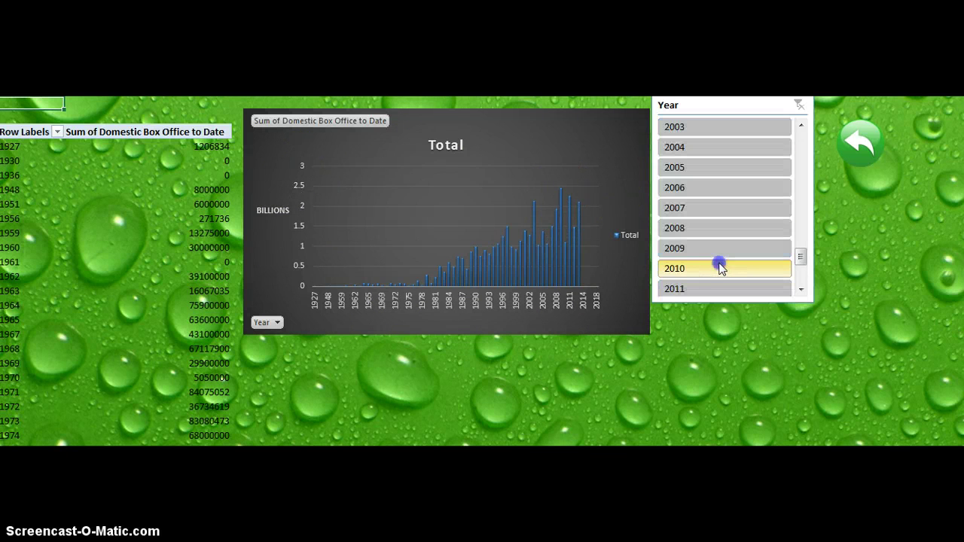
{"action": "left_click", "coordinate": [718, 268]}
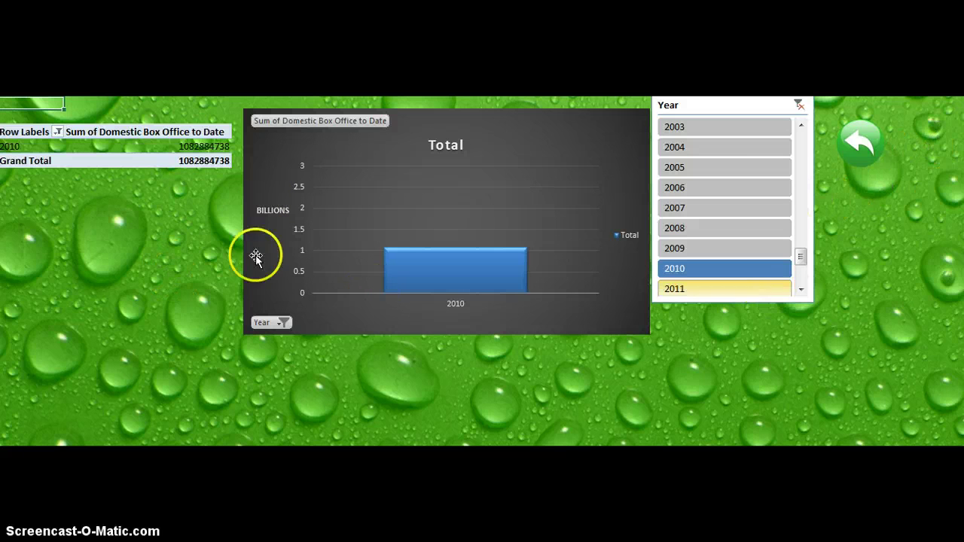
{"action": "left_click", "coordinate": [706, 170]}
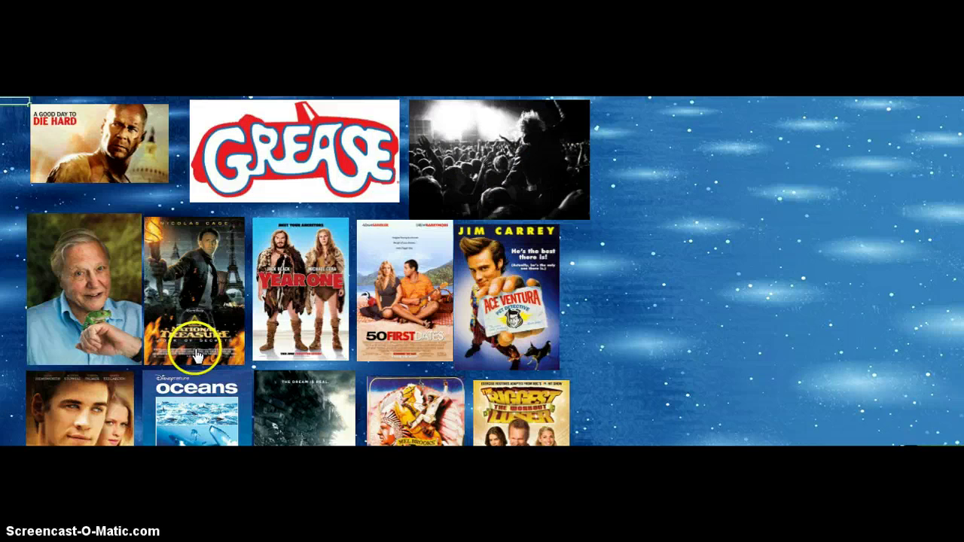
- Open the Adventure box-office pivot chart and filter it to 2014, then 2011
{"action": "left_click", "coordinate": [195, 354]}
{"action": "left_click", "coordinate": [181, 248]}
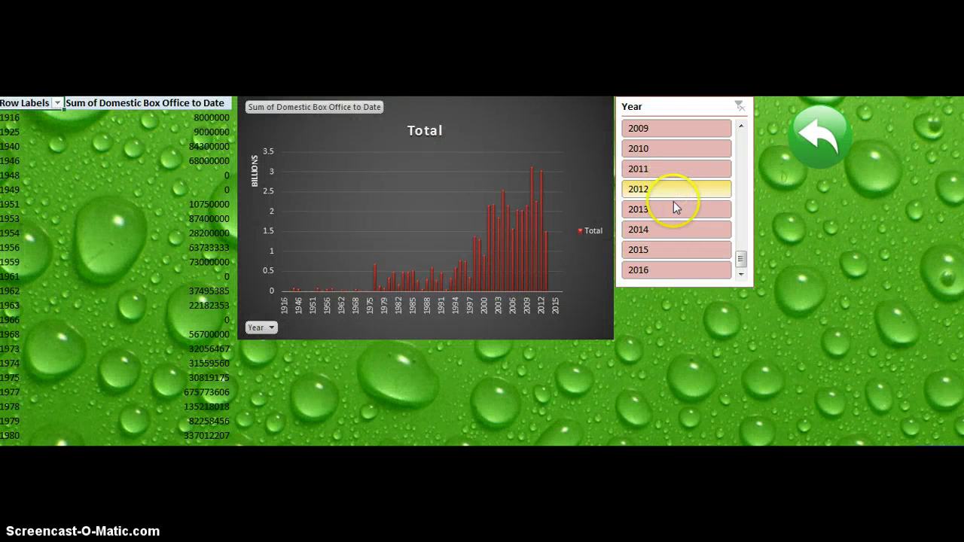
{"action": "left_click", "coordinate": [674, 230]}
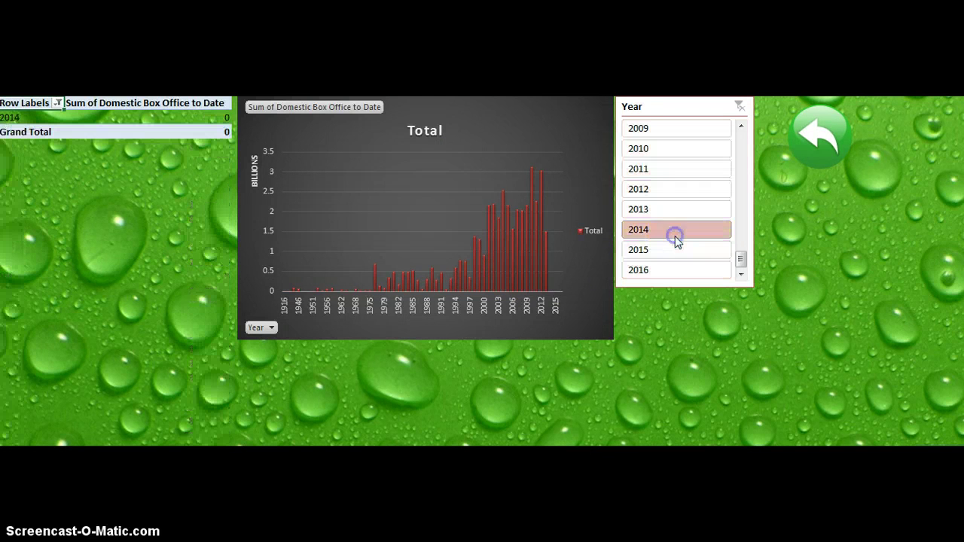
{"action": "left_click", "coordinate": [659, 178]}
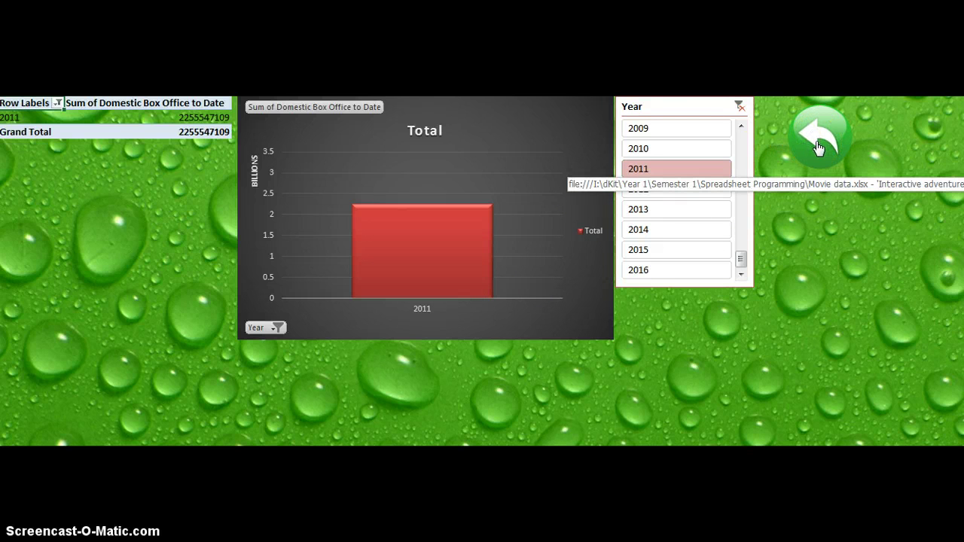
- Clear the Adventure year filter and return through the Adventure page to the poster menu
{"action": "left_click", "coordinate": [738, 106]}
{"action": "left_click", "coordinate": [800, 144]}
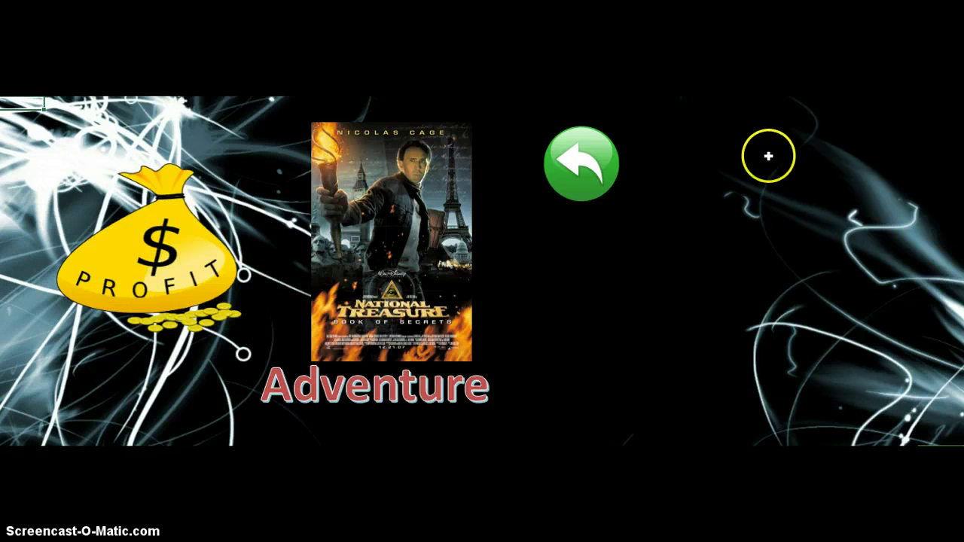
{"action": "left_click", "coordinate": [609, 171]}
- View the Educational movies list from the Oceans poster, then return to the menu
{"action": "scroll", "coordinate": [339, 346], "scroll_direction": "down", "scroll_amount": 3}
{"action": "scroll", "coordinate": [436, 293], "scroll_direction": "down", "scroll_amount": 3}
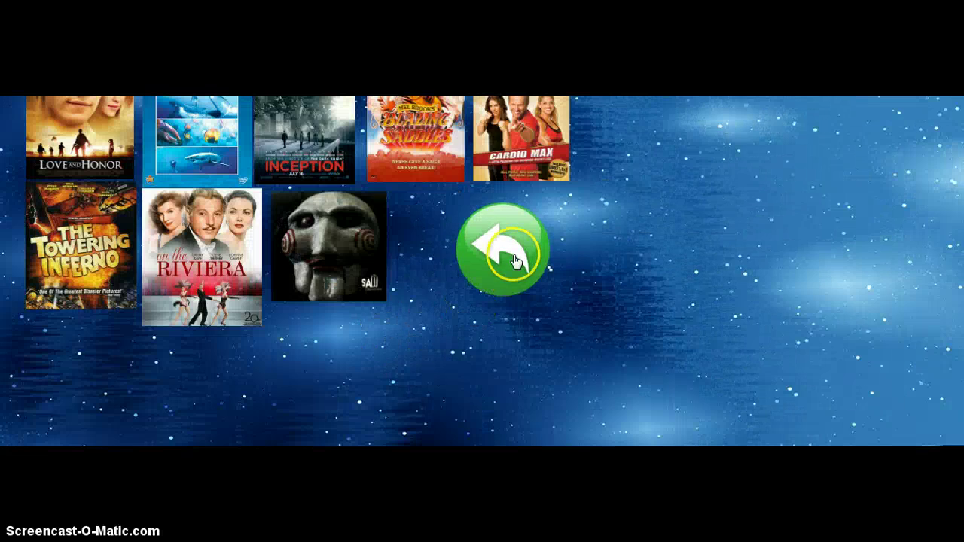
{"action": "scroll", "coordinate": [124, 309], "scroll_direction": "up", "scroll_amount": 3}
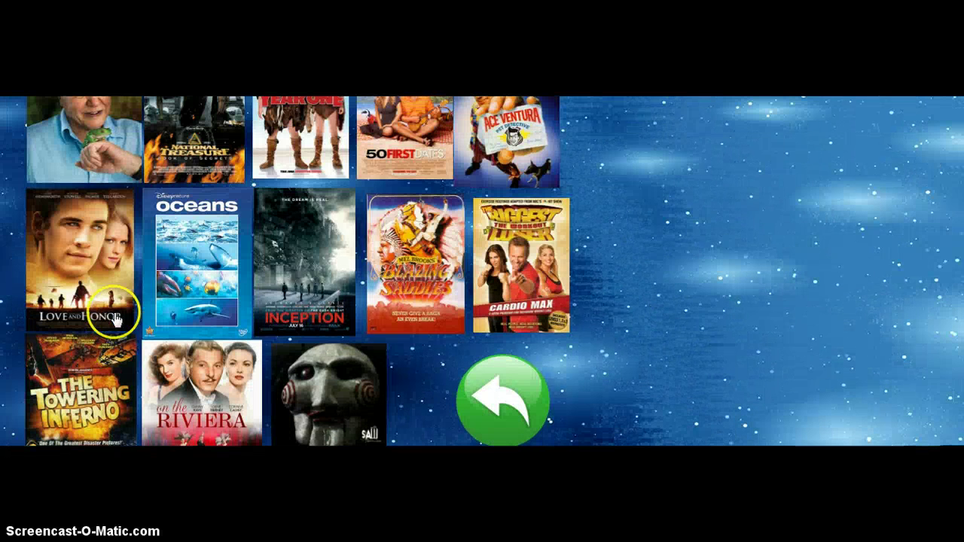
{"action": "left_click", "coordinate": [195, 291]}
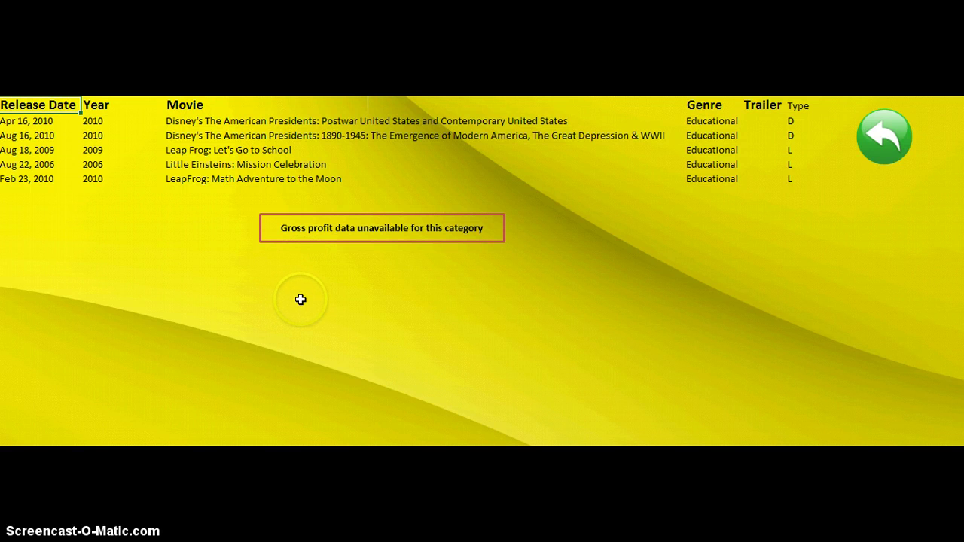
{"action": "left_click", "coordinate": [876, 143]}
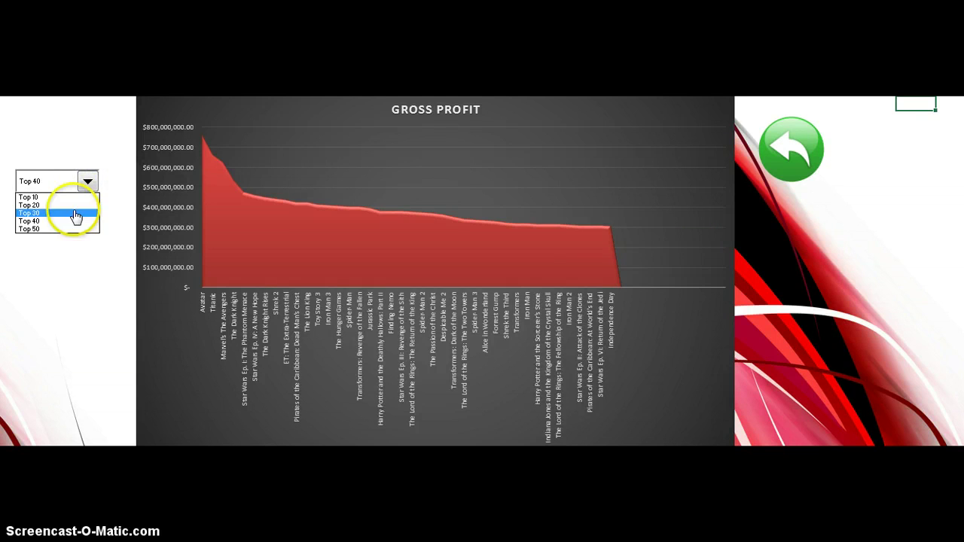
- Set the gross profit chart to Top 10 films and go back to the main menu
{"action": "left_click", "coordinate": [76, 197]}
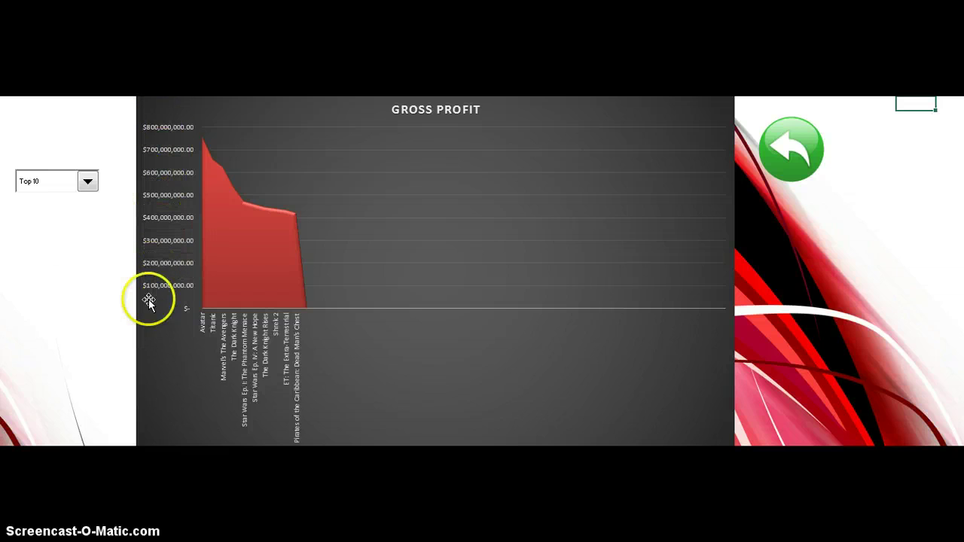
{"action": "left_click", "coordinate": [783, 161]}
{"action": "left_click", "coordinate": [768, 245]}
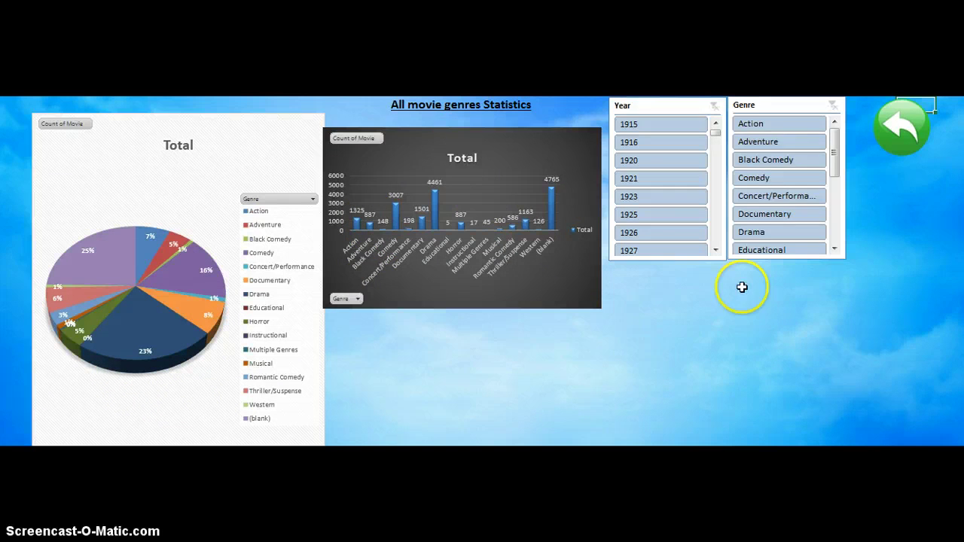
- Filter the genre statistics charts to Action, then Comedy, then clear the Genre slicer
{"action": "left_click", "coordinate": [768, 125]}
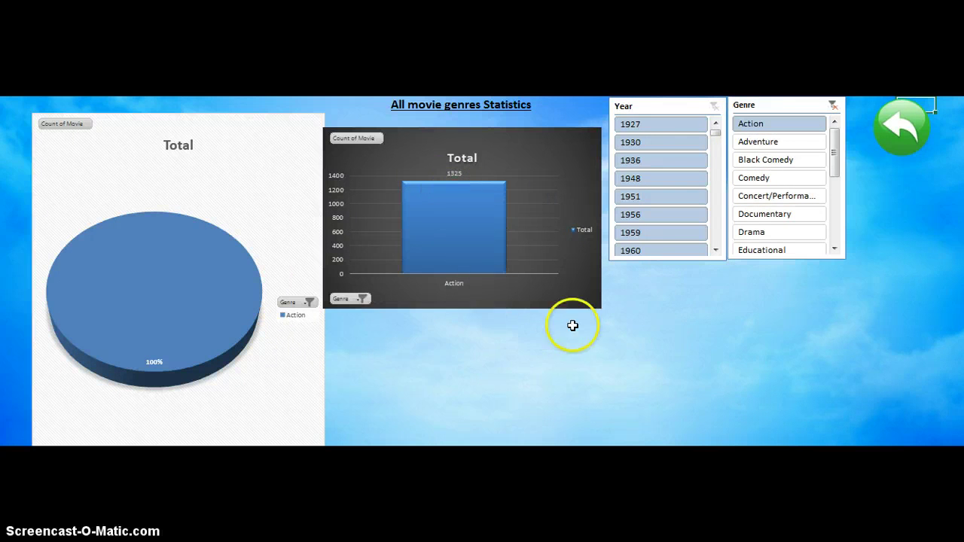
{"action": "left_click", "coordinate": [766, 179]}
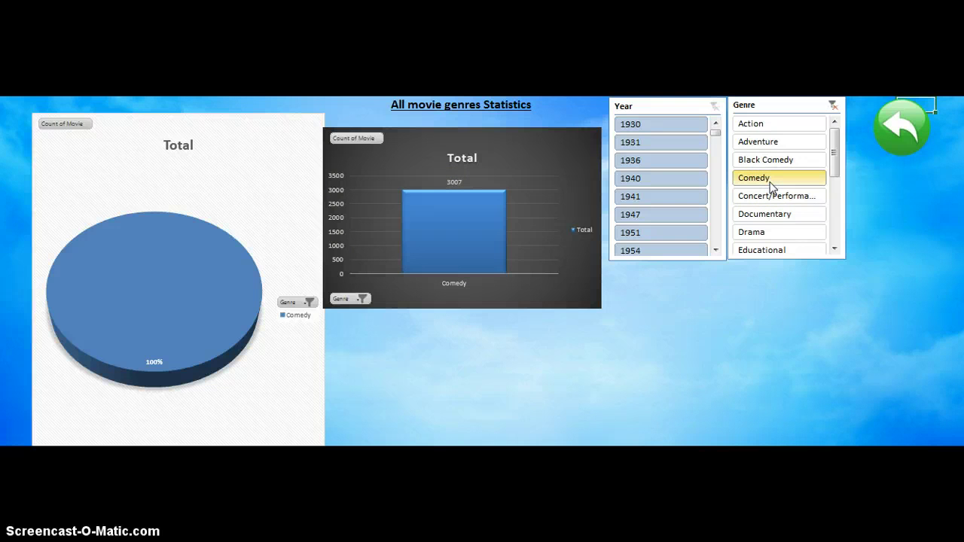
{"action": "left_click", "coordinate": [832, 105]}
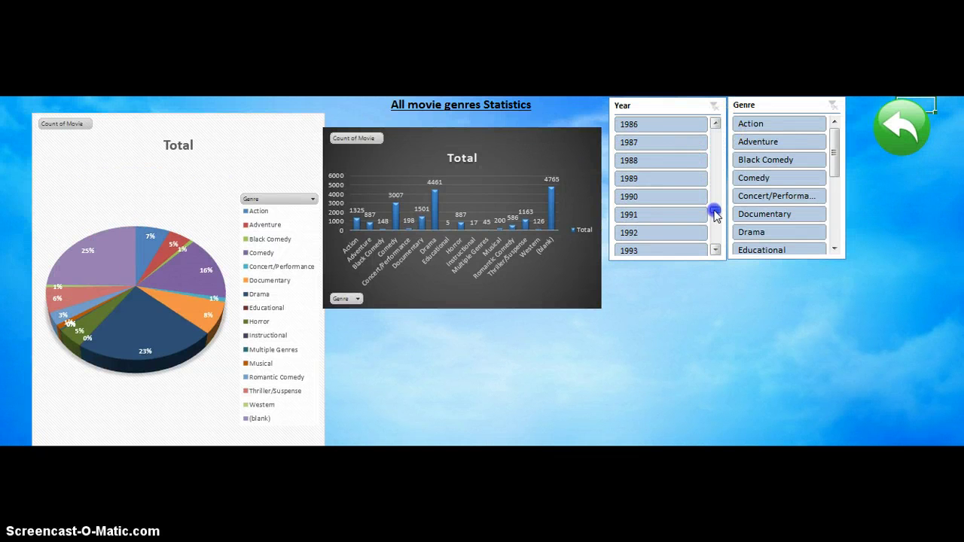
- Filter the genre statistics charts to the year 2000, then to 2012
{"action": "left_click", "coordinate": [715, 215]}
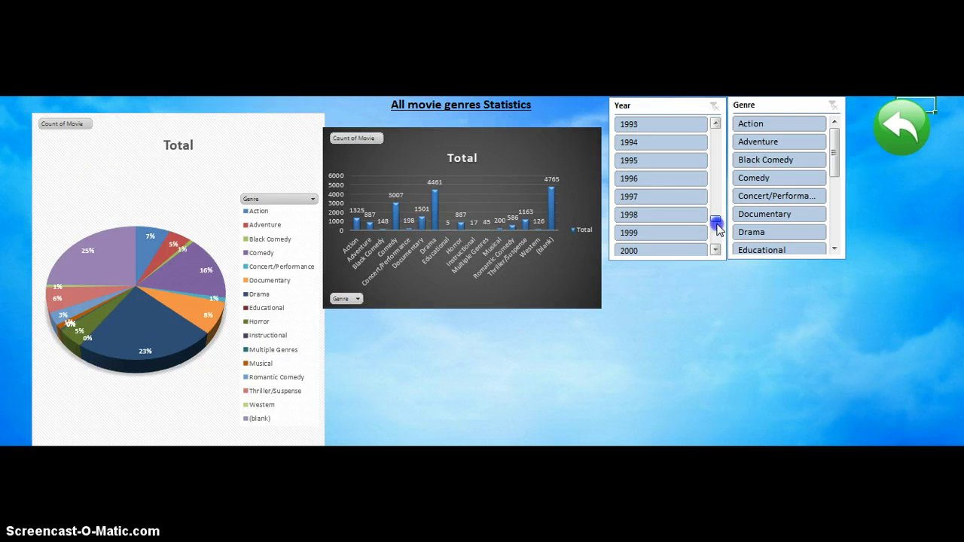
{"action": "left_click", "coordinate": [657, 220]}
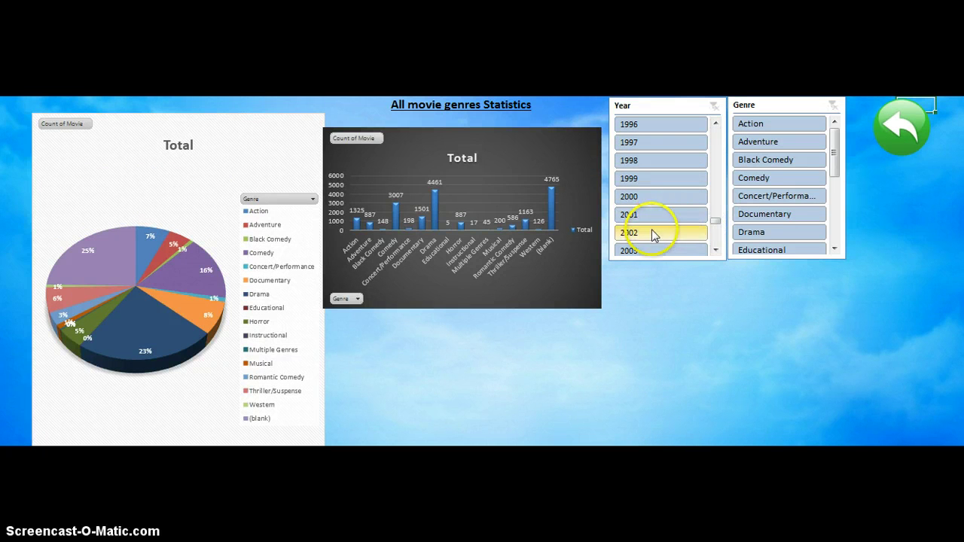
{"action": "left_click", "coordinate": [647, 200]}
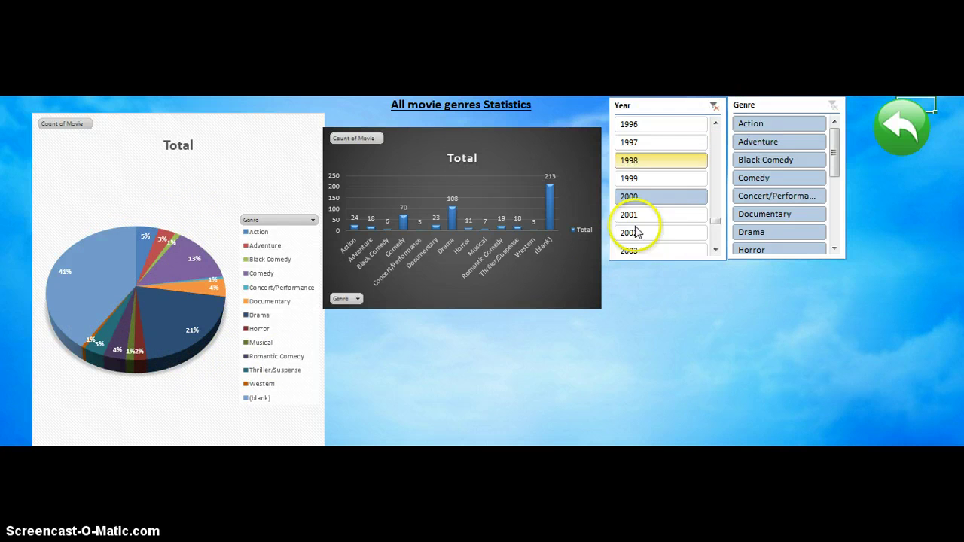
{"action": "left_click_drag", "start_coordinate": [715, 221], "coordinate": [715, 235]}
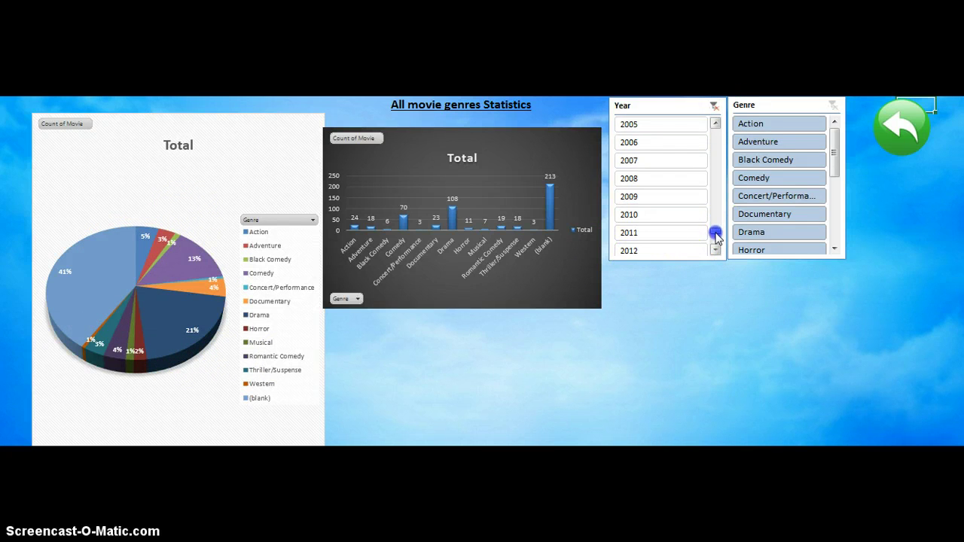
{"action": "left_click", "coordinate": [641, 250]}
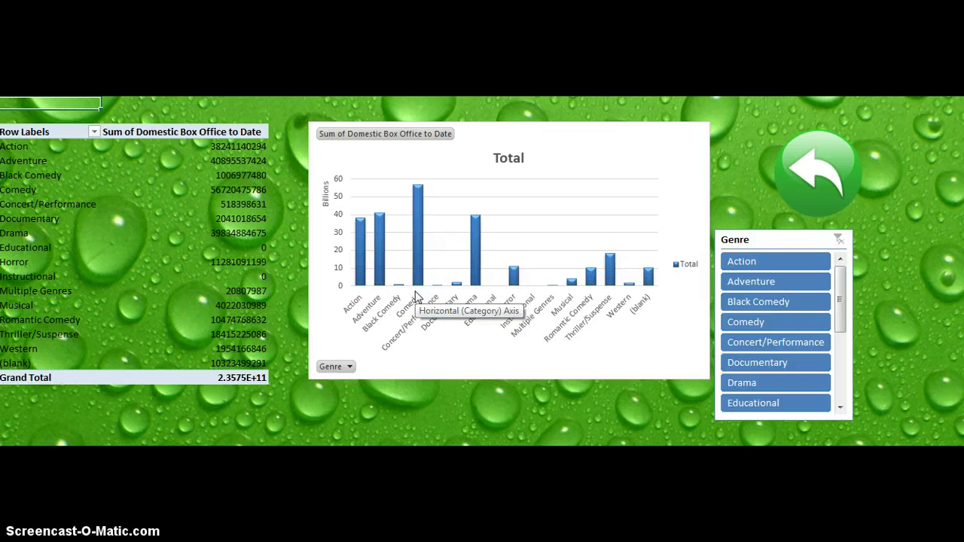
- Show only Comedy's domestic box office total, then clear the Genre slicer filter
{"action": "left_click", "coordinate": [751, 329]}
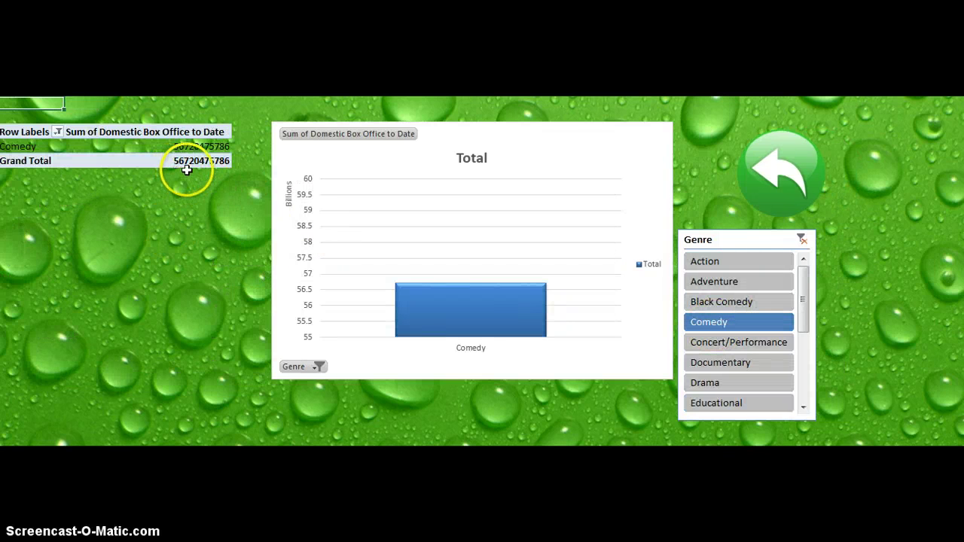
{"action": "left_click", "coordinate": [800, 240]}
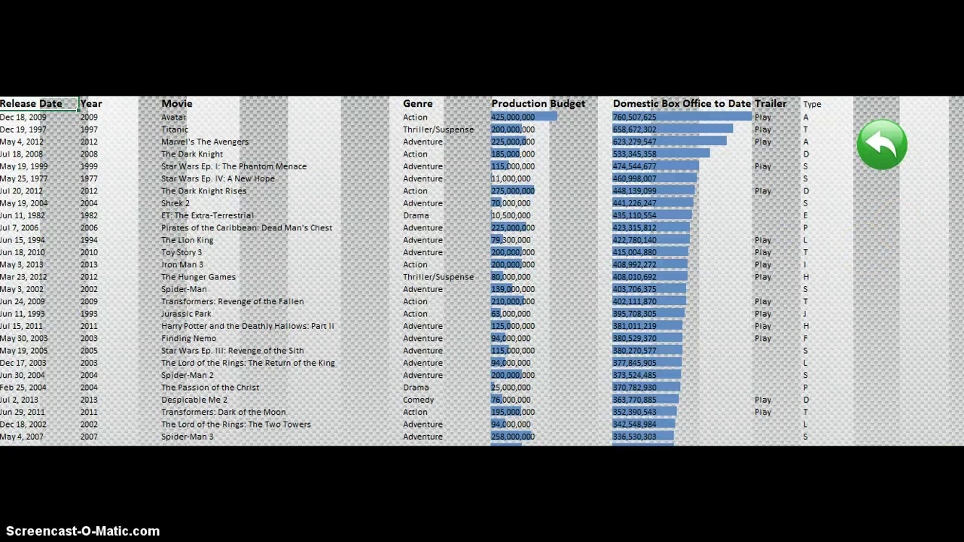
- Scroll through the full movie data table, led by Avatar, and return to the top
{"action": "scroll", "coordinate": [882, 162], "scroll_direction": "down", "scroll_amount": 2}
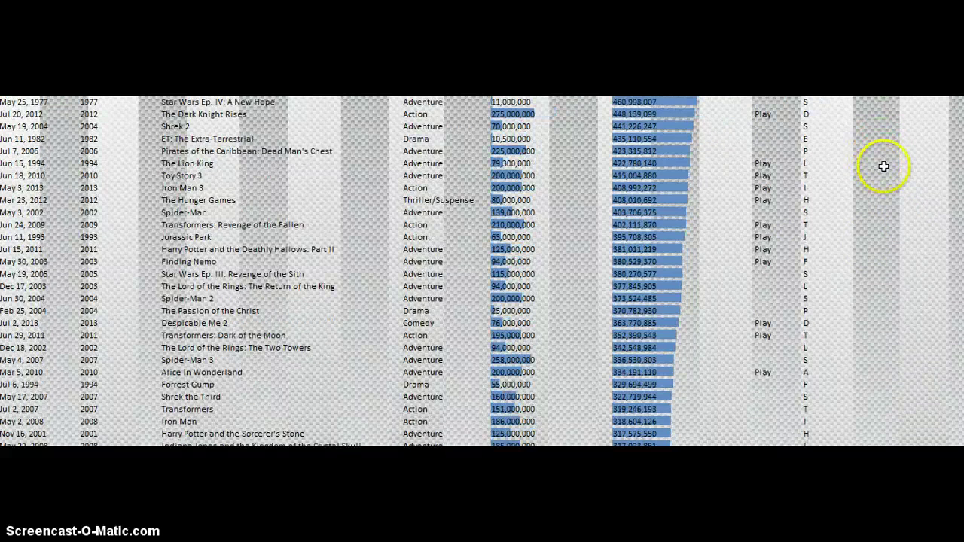
{"action": "scroll", "coordinate": [883, 165], "scroll_direction": "up", "scroll_amount": 2}
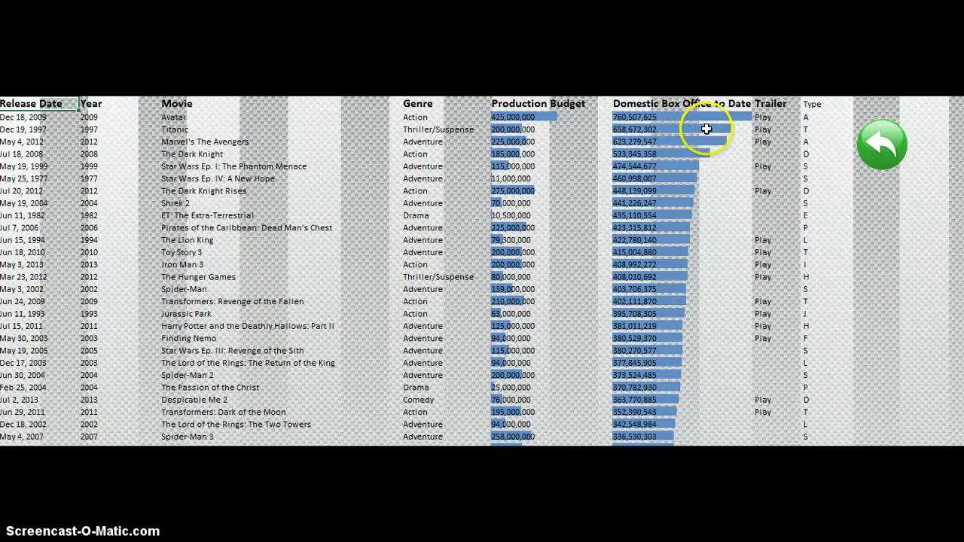
{"action": "scroll", "coordinate": [706, 129], "scroll_direction": "down", "scroll_amount": 5}
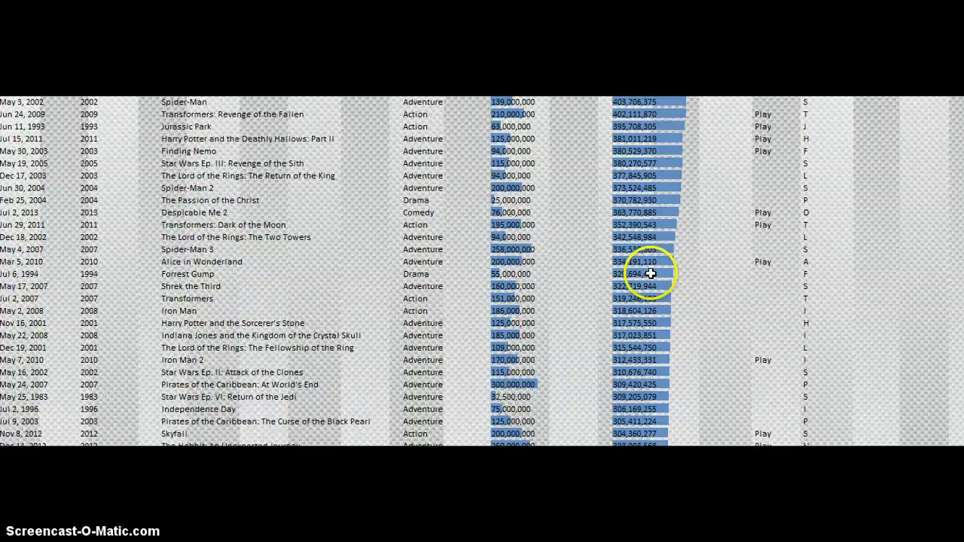
{"action": "scroll", "coordinate": [678, 286], "scroll_direction": "down", "scroll_amount": 3}
{"action": "scroll", "coordinate": [703, 293], "scroll_direction": "up", "scroll_amount": 5}
{"action": "scroll", "coordinate": [703, 286], "scroll_direction": "up", "scroll_amount": 3}
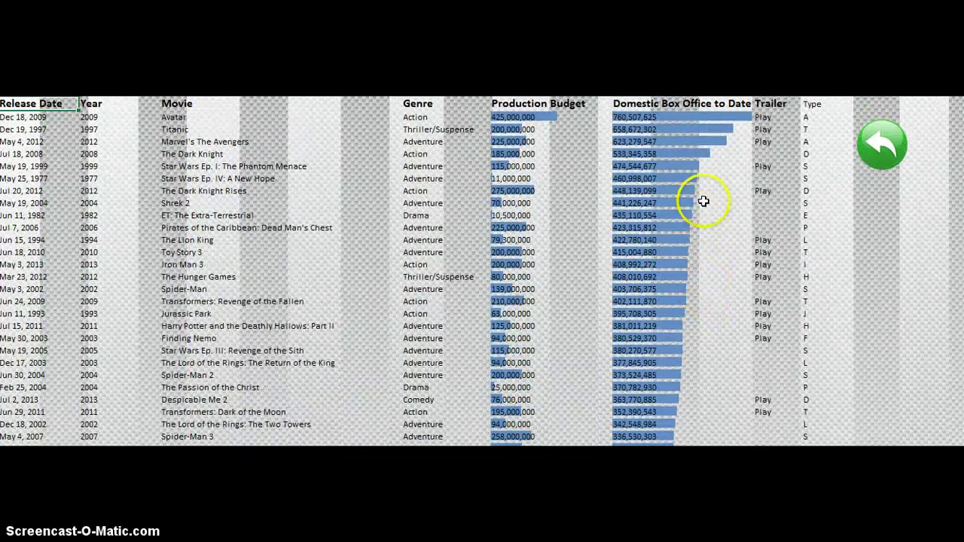